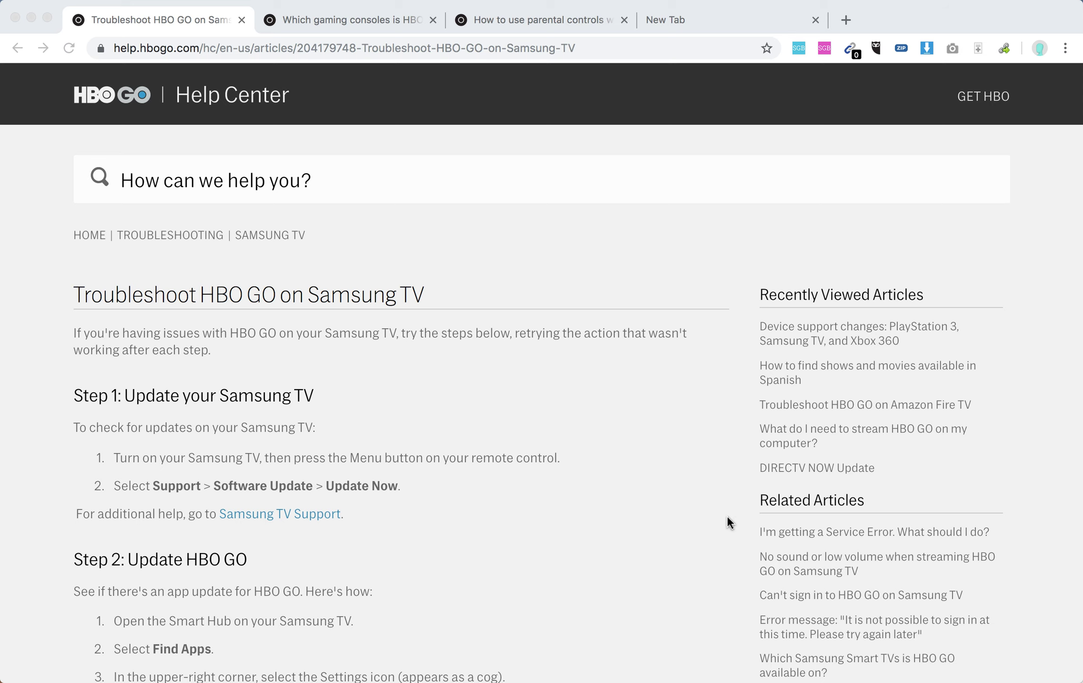
pyautogui.scroll(-3, 575, 526)
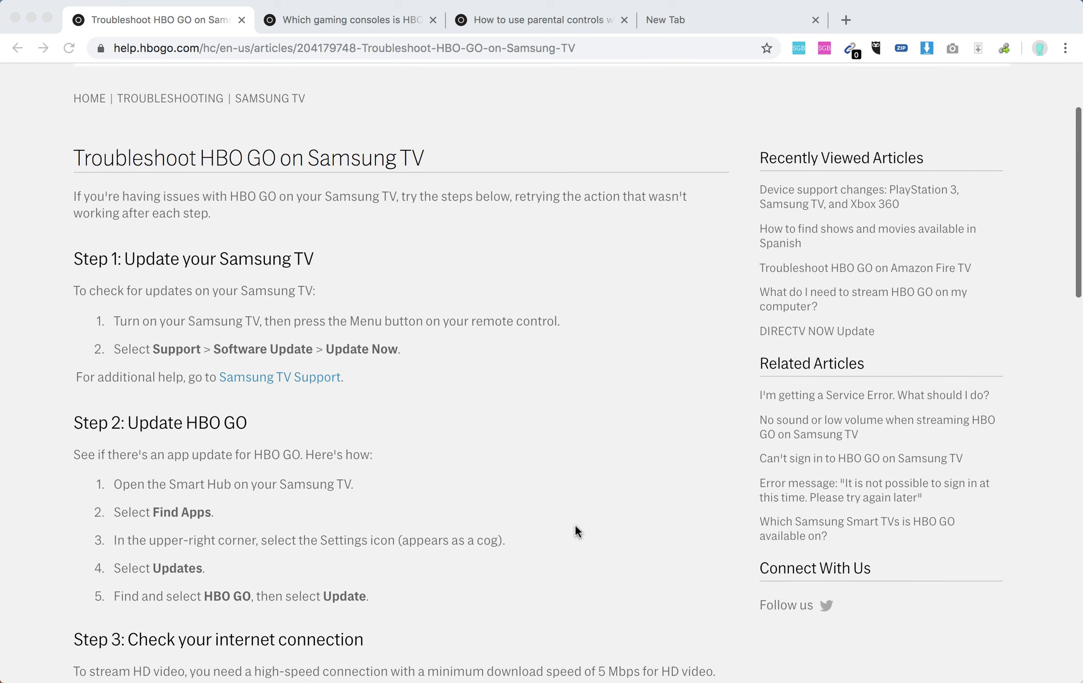
pyautogui.scroll(-1, 575, 527)
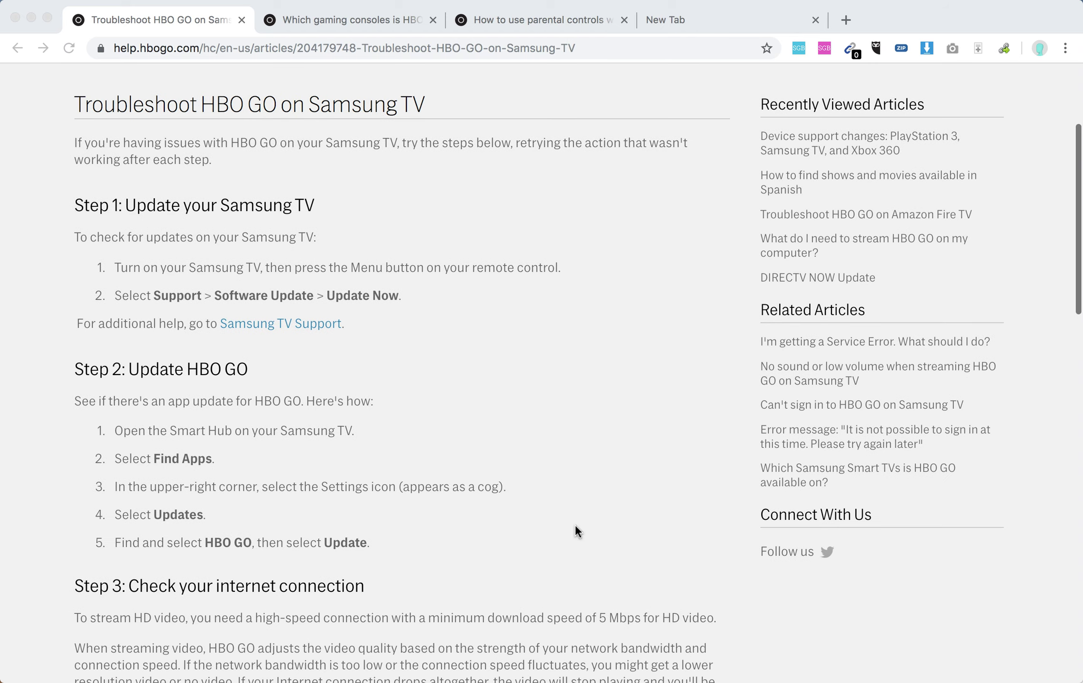
pyautogui.scroll(1, 575, 524)
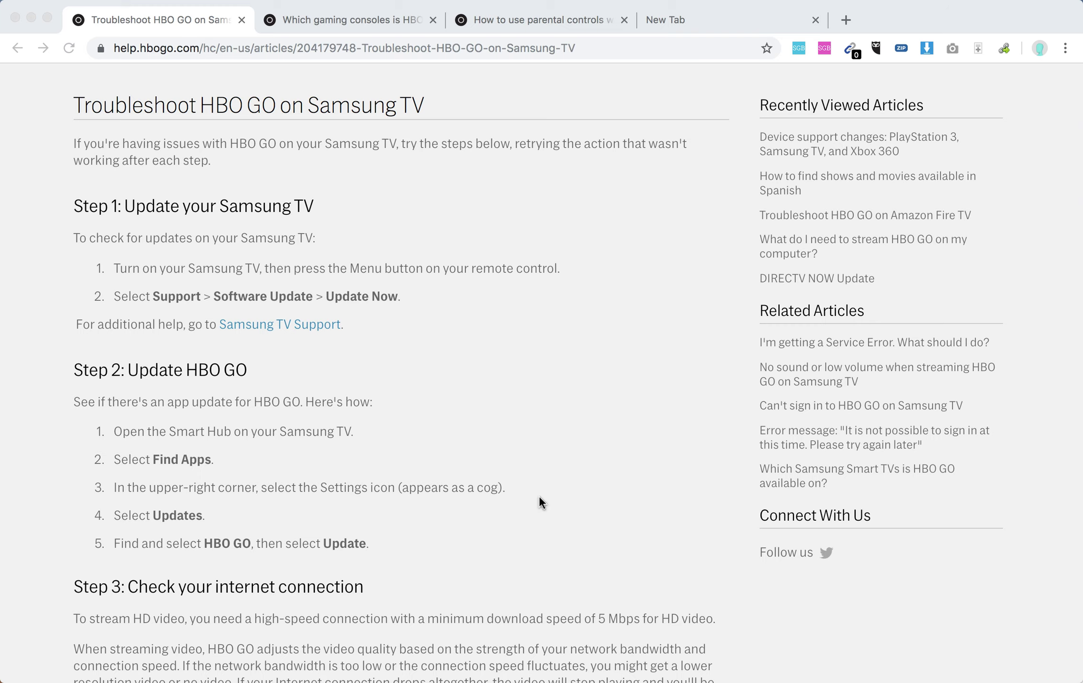
pyautogui.scroll(-5, 539, 498)
pyautogui.scroll(-2, 539, 497)
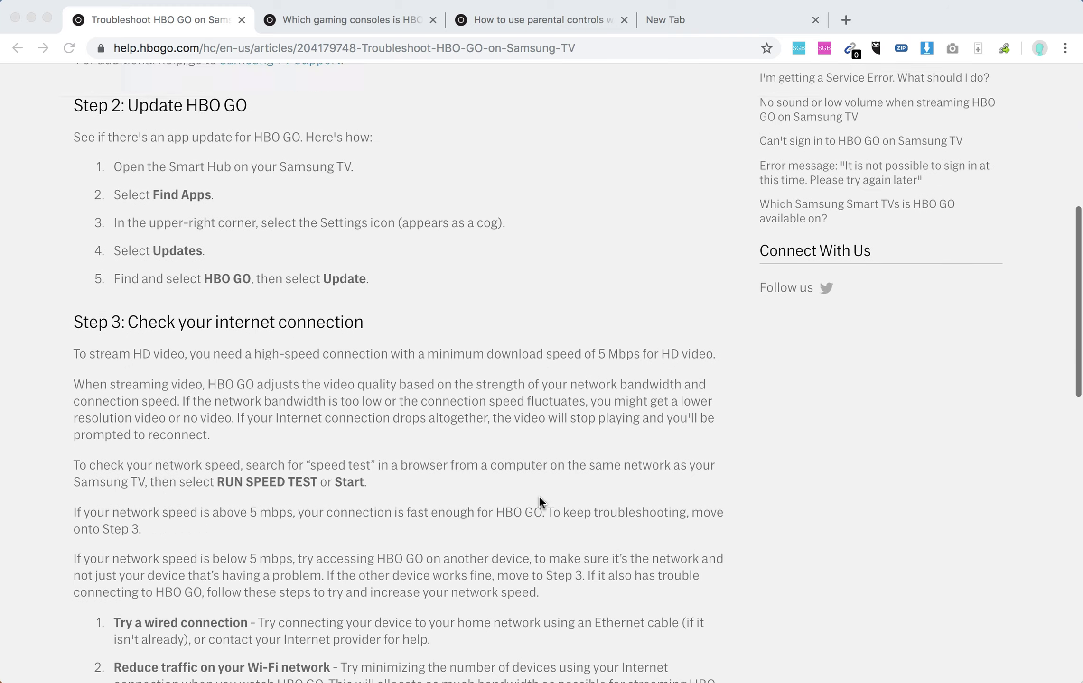
pyautogui.scroll(-2, 539, 498)
pyautogui.scroll(1, 539, 498)
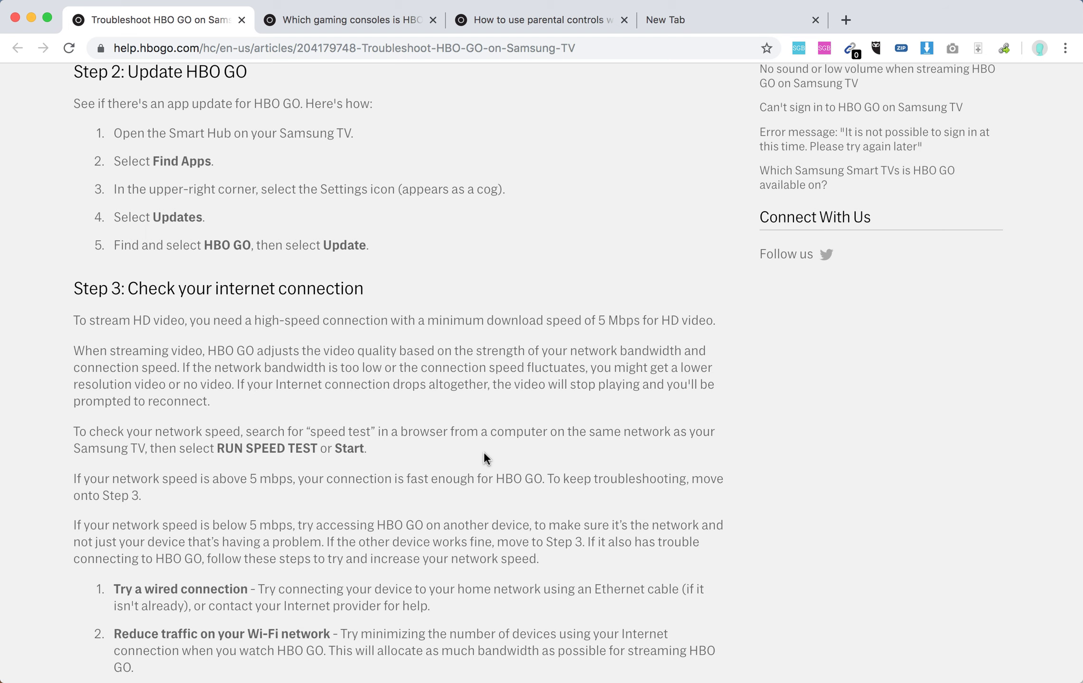
pyautogui.scroll(-1, 484, 453)
pyautogui.scroll(-4, 484, 453)
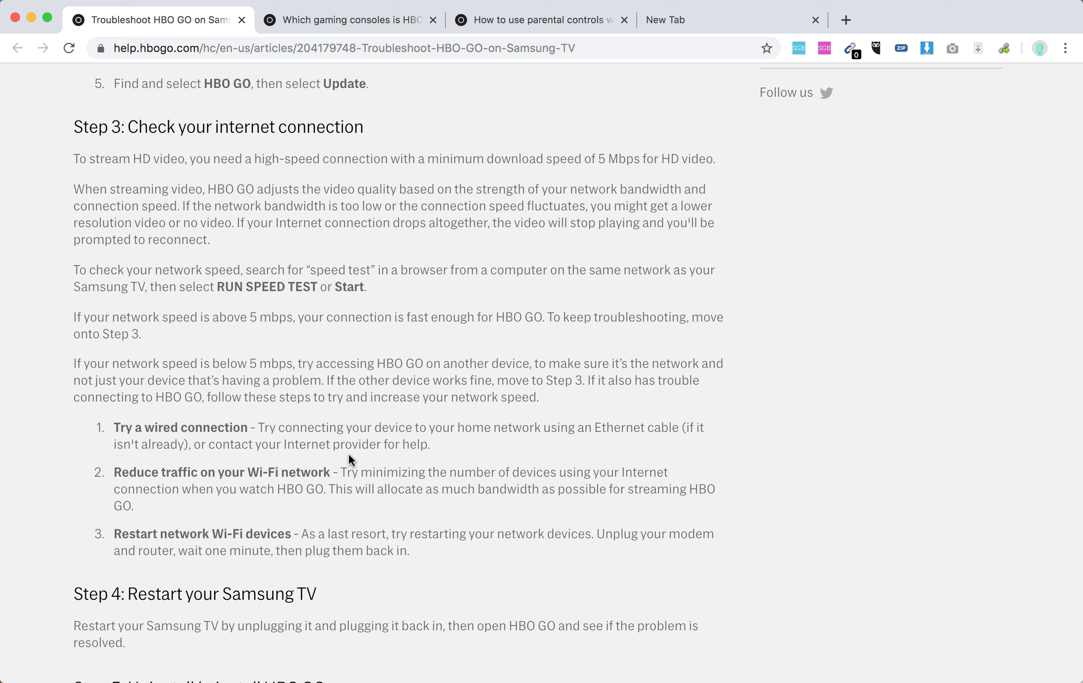
pyautogui.scroll(-1, 438, 461)
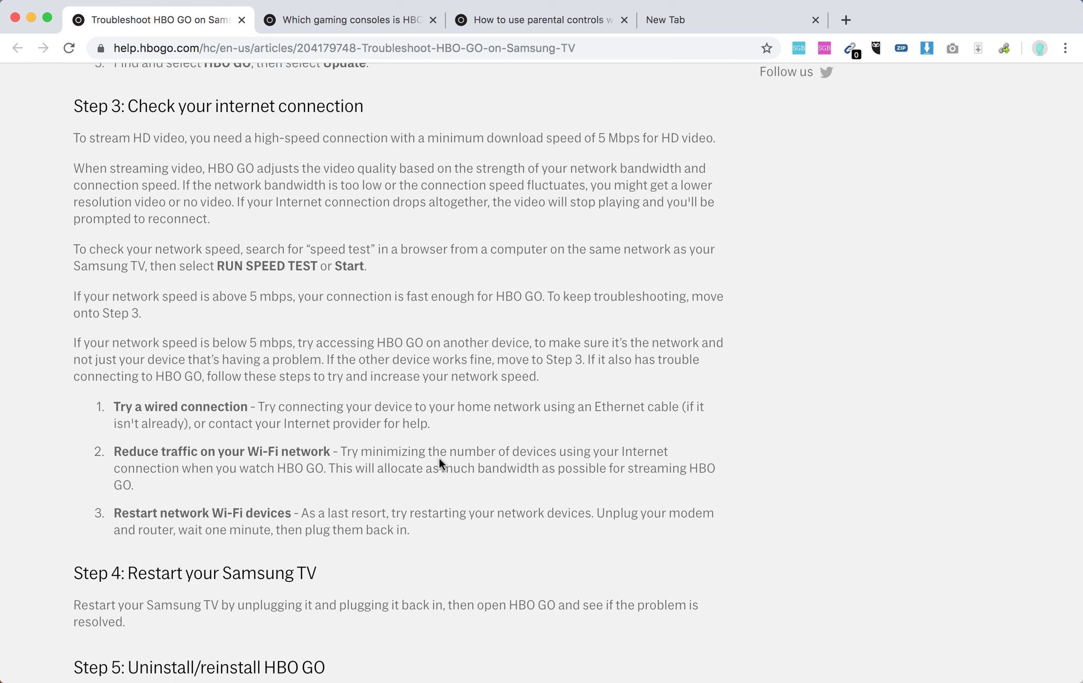
pyautogui.scroll(-2, 438, 461)
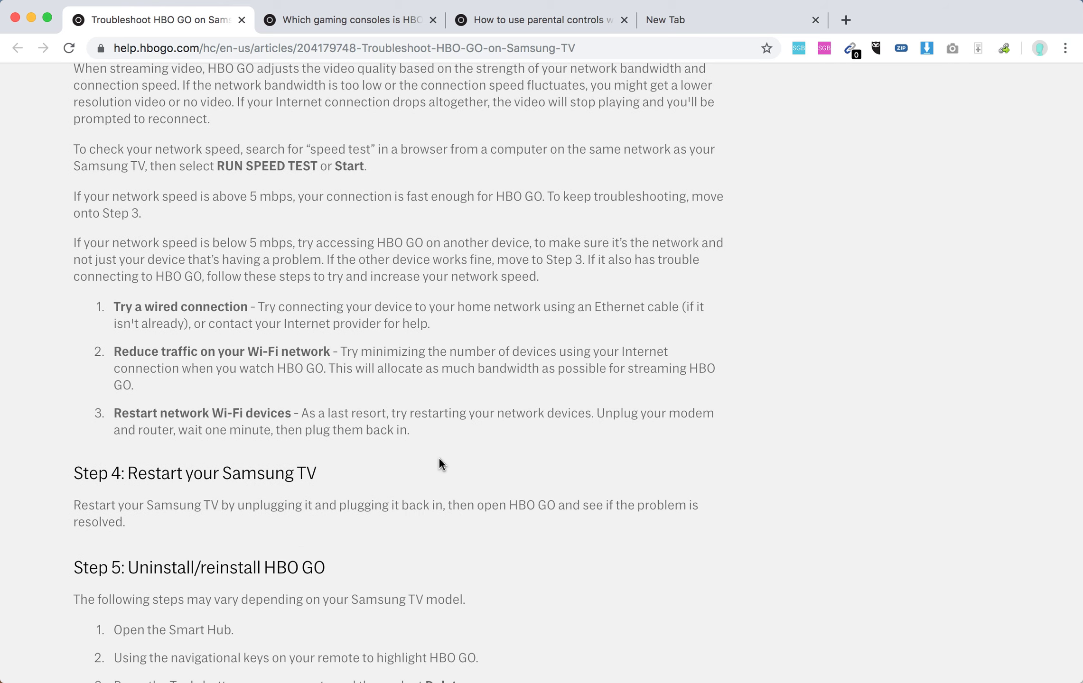
pyautogui.scroll(-1, 438, 459)
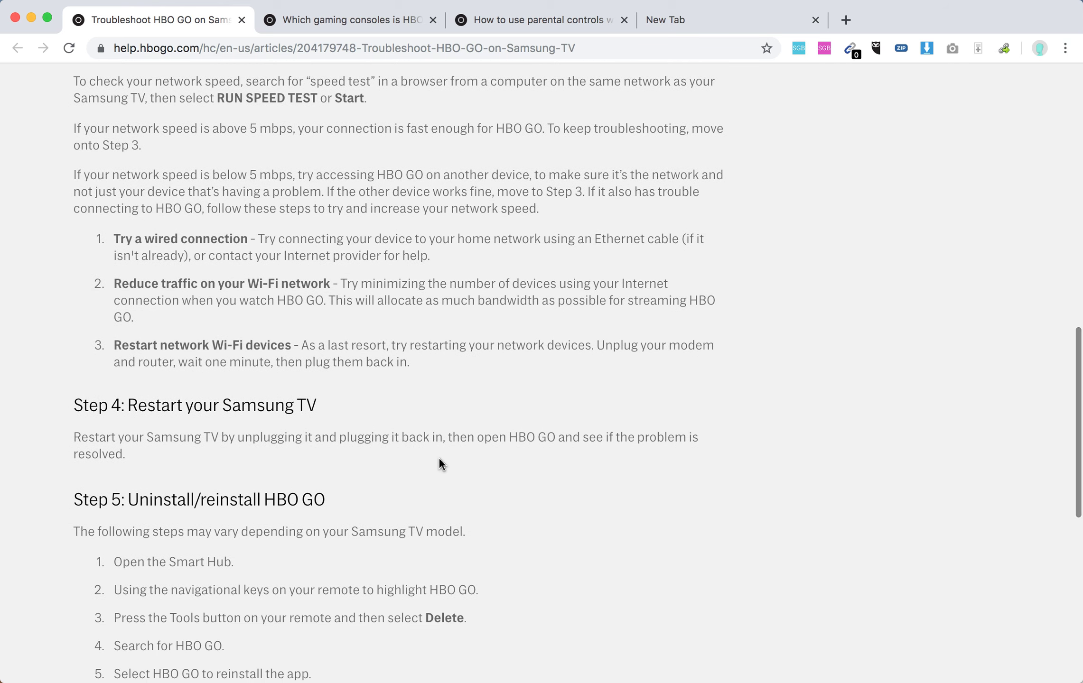
pyautogui.scroll(-2, 439, 459)
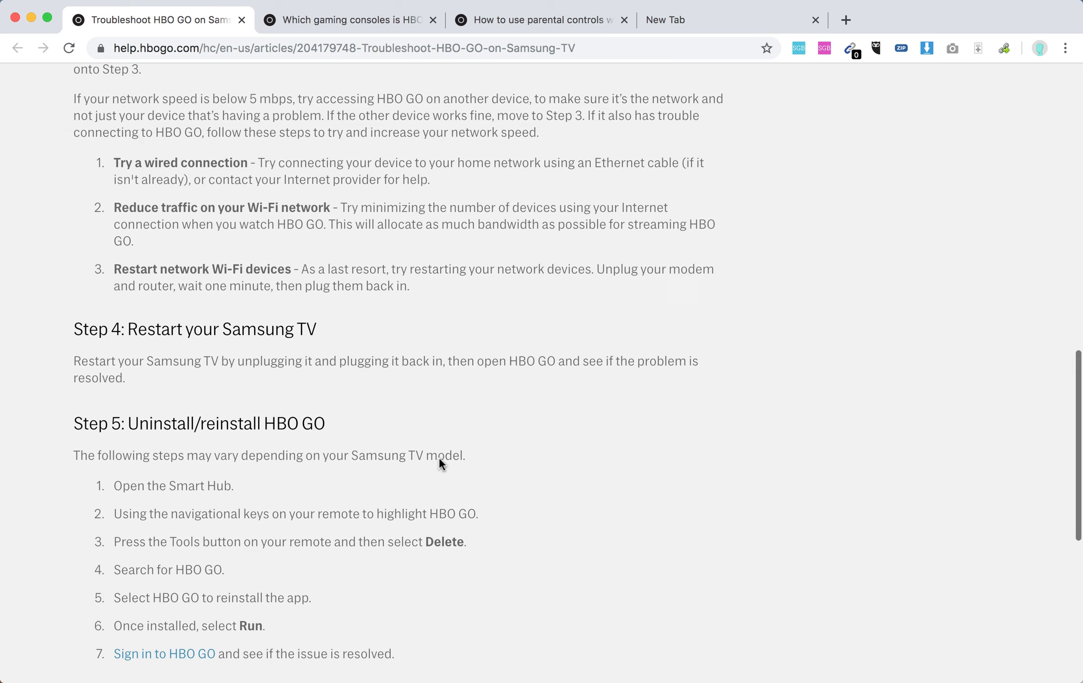
pyautogui.scroll(-1, 439, 459)
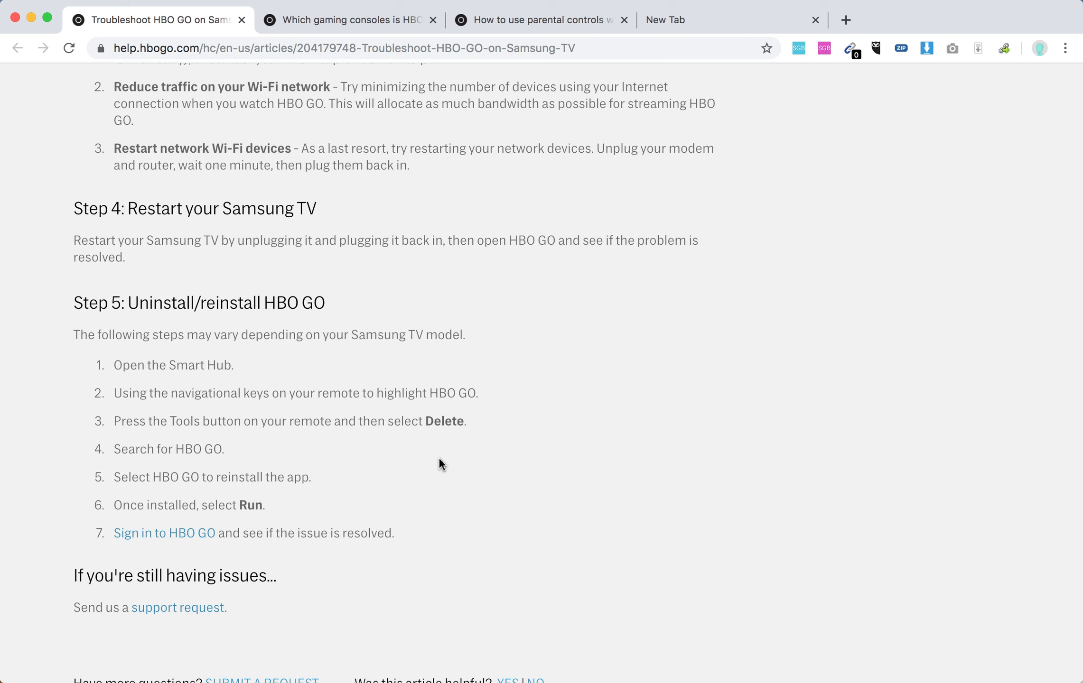
pyautogui.scroll(2, 438, 457)
pyautogui.scroll(2, 439, 460)
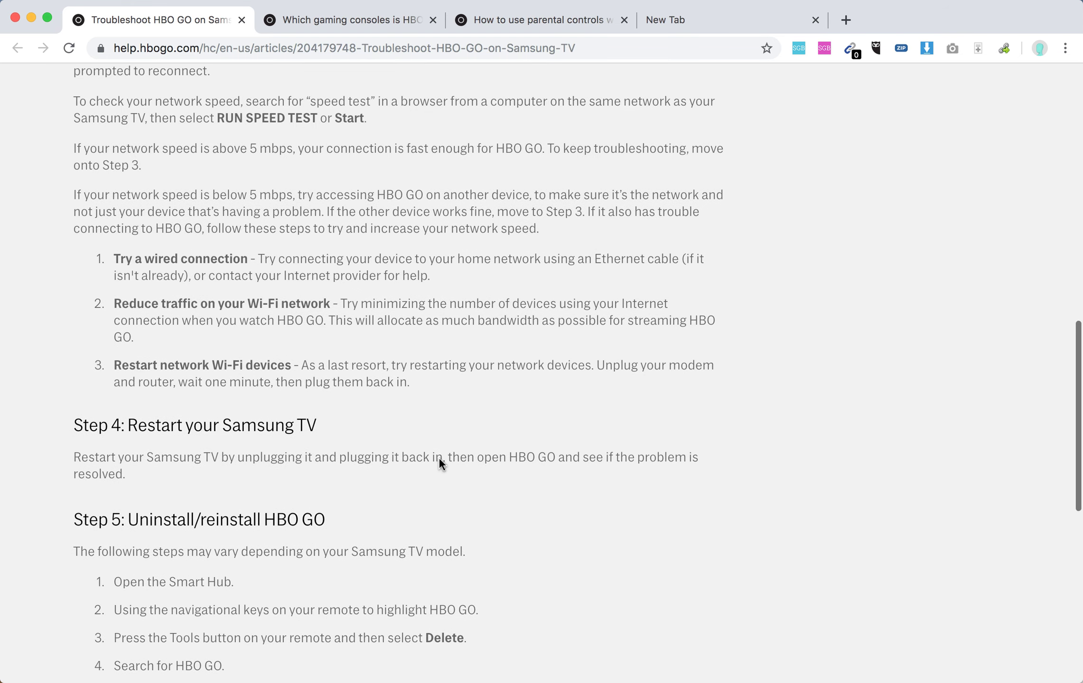
pyautogui.scroll(3, 439, 460)
pyautogui.scroll(5, 439, 460)
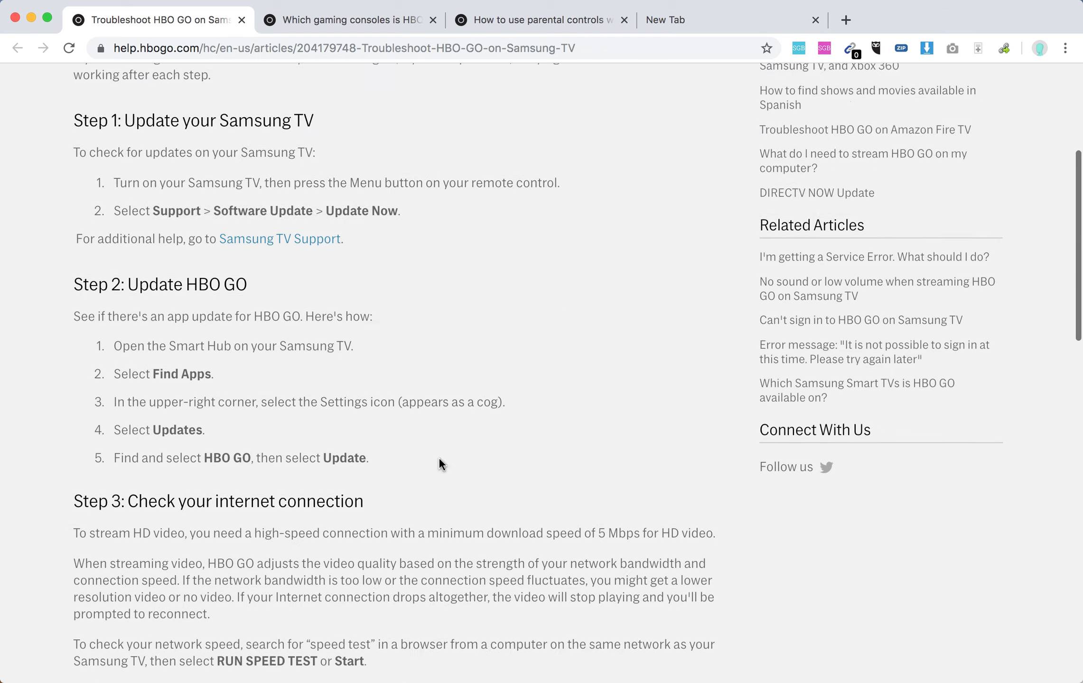
pyautogui.scroll(5, 439, 459)
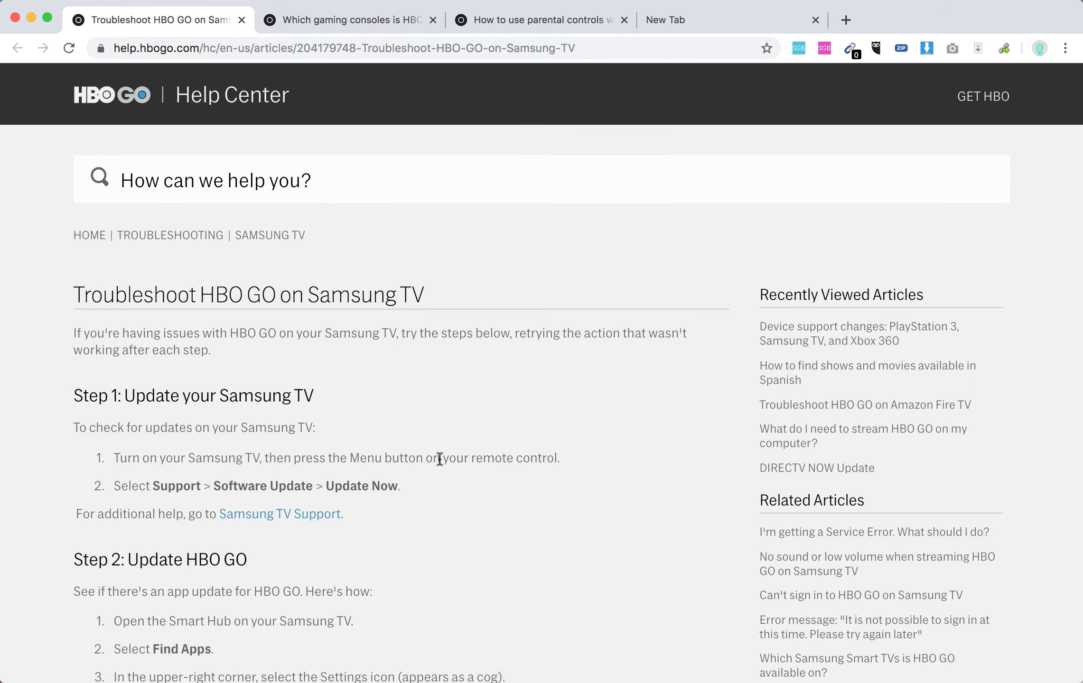